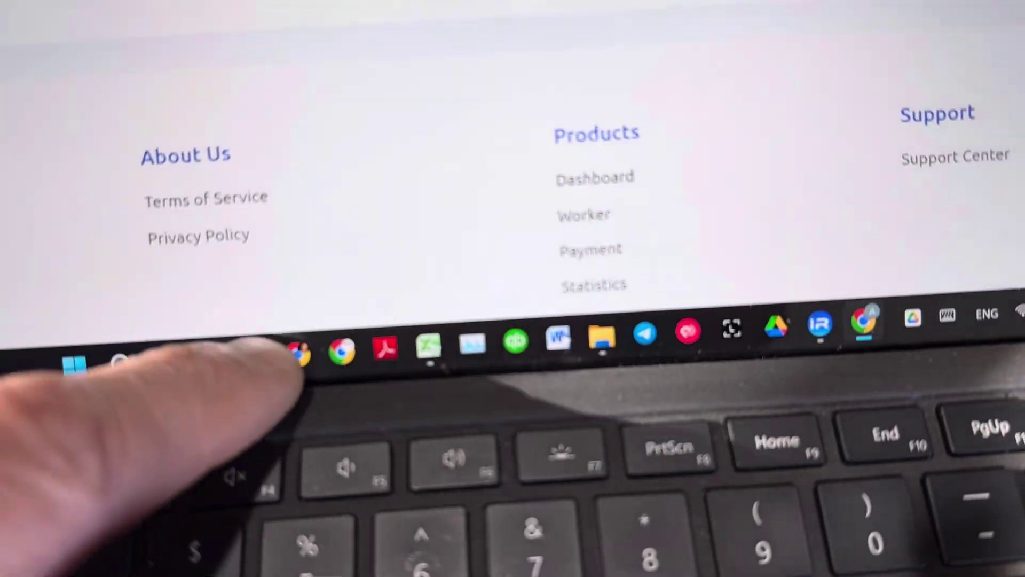
# - Restore the IceRiver Monitor window from the taskbar preview over the pool website
pyautogui.click(299, 353)
pyautogui.click(297, 264)
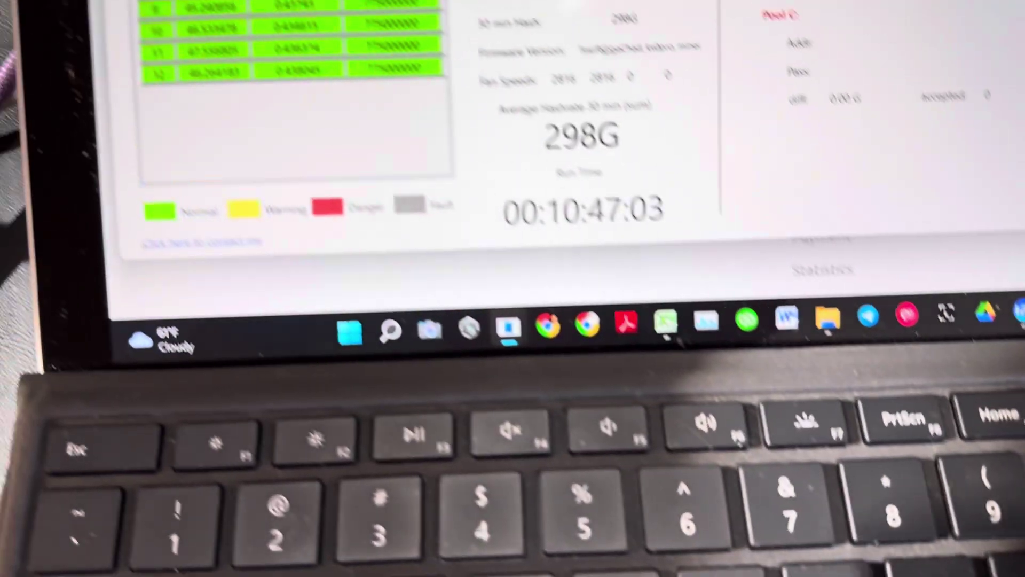